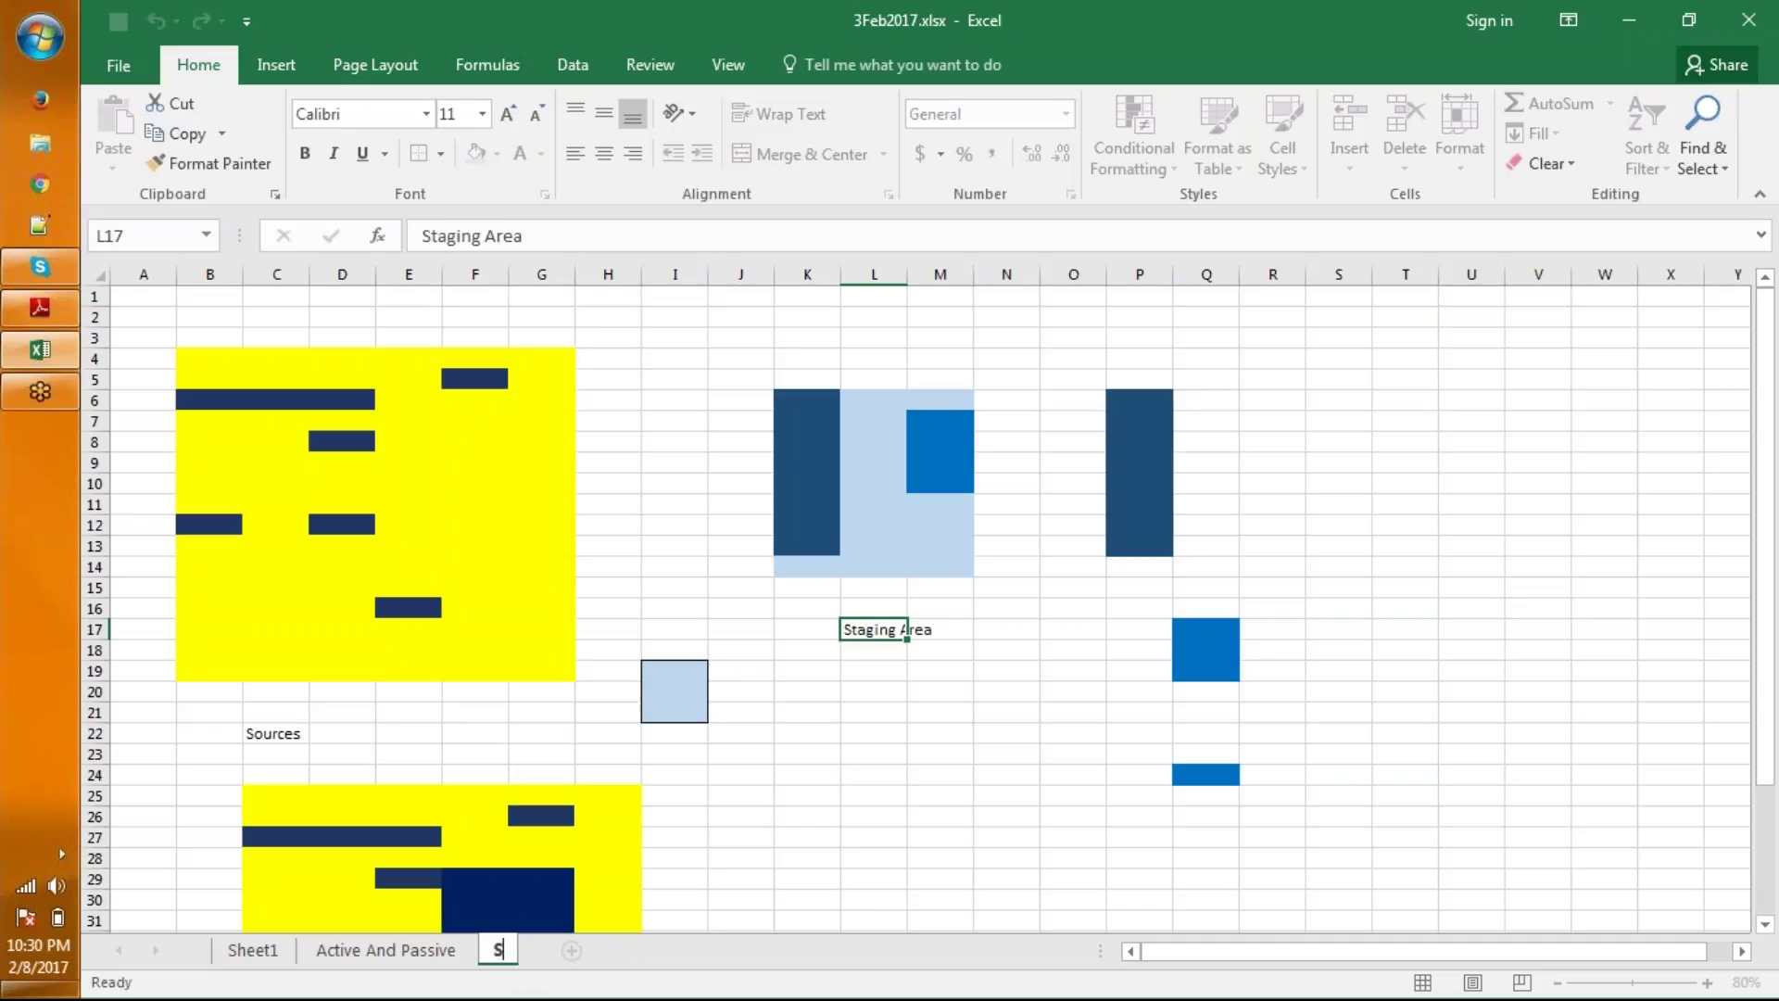
type("taging Area")
- Confirm 'Staging Area' as the new name of the Sheet3 tab
key("Return")
key("Return")
left_click(380, 419)
mouse_move(209, 358)
left_mouse_down()
mouse_move(547, 633)
mouse_move(556, 674)
left_mouse_up()
left_click(465, 376)
left_click(323, 401)
left_click(343, 525)
left_click(392, 616)
left_click(695, 714)
left_click_drag(208, 412, 343, 403)
left_click_drag(674, 667, 683, 718)
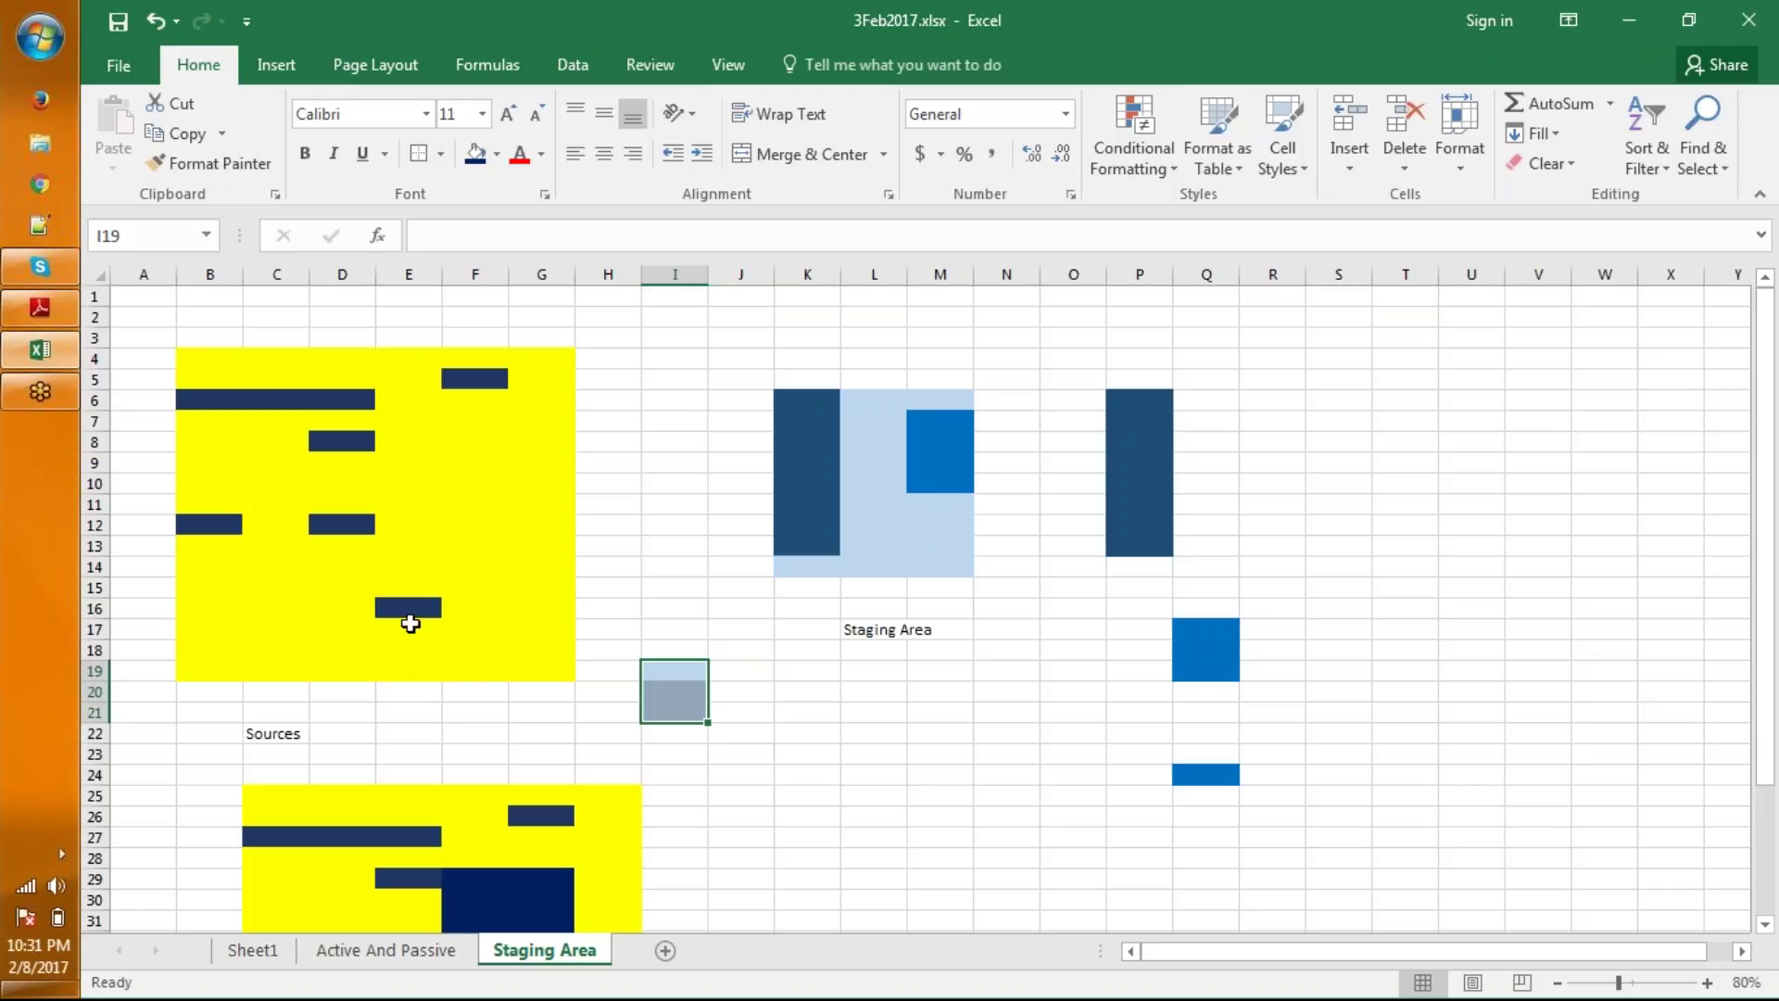
left_click_drag(660, 671, 802, 814)
left_click_drag(690, 688, 689, 718)
left_click(690, 688)
left_click(209, 400)
left_click_drag(208, 401, 342, 401)
mouse_move(779, 401)
left_mouse_down()
mouse_move(948, 574)
mouse_move(945, 548)
left_mouse_up()
left_click(802, 422)
left_click_drag(803, 400, 826, 554)
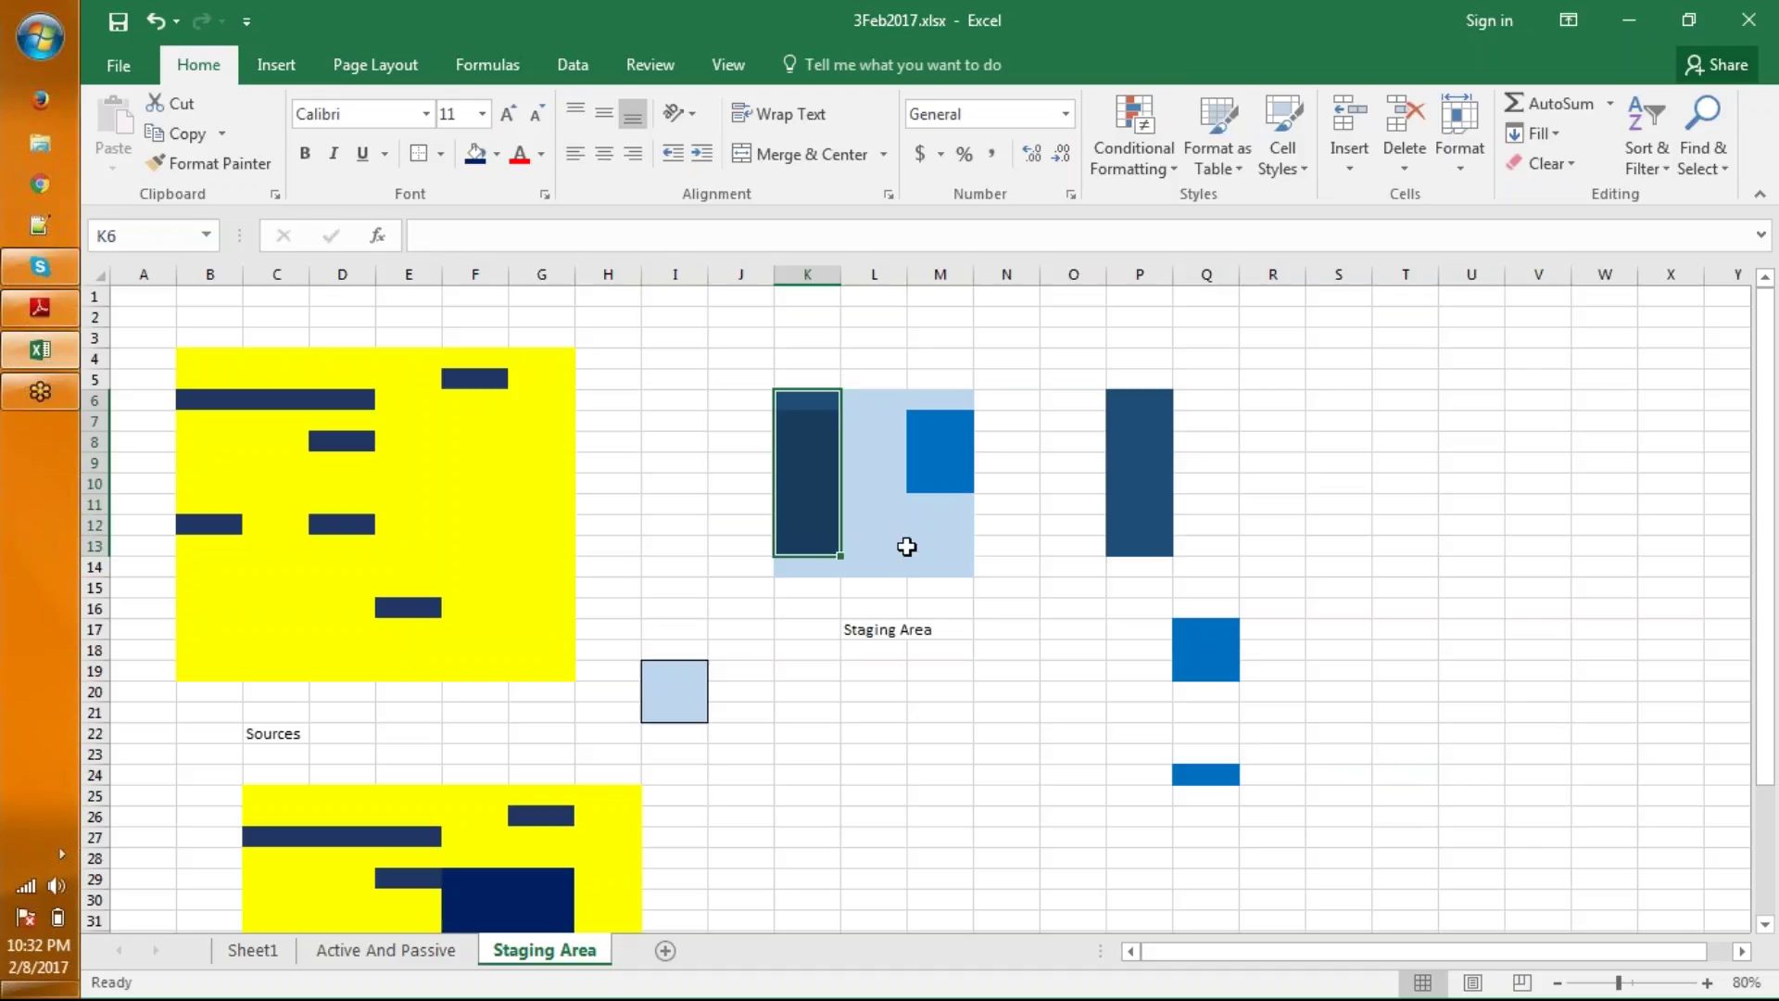